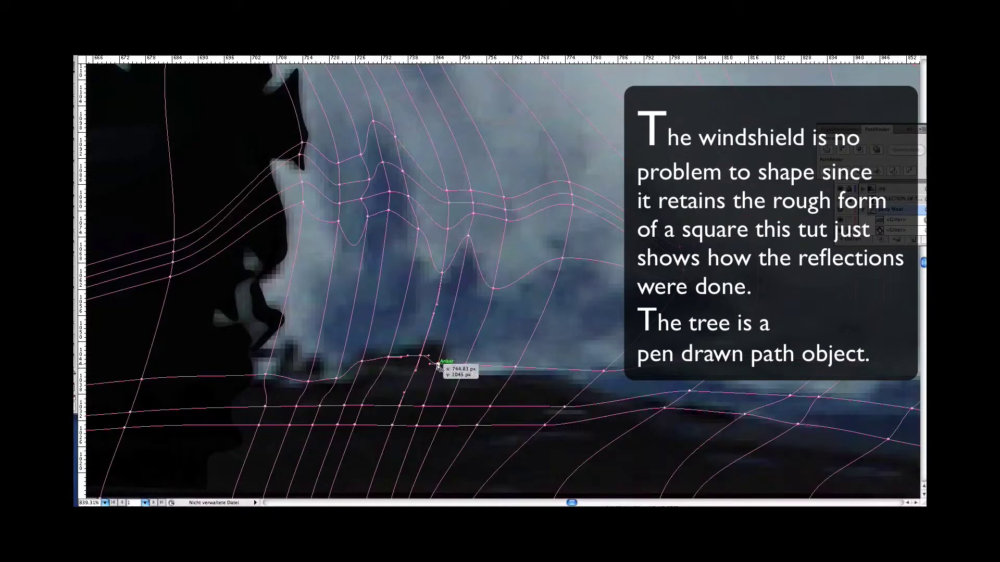
# Step: Drag the lower mesh points and handles near the tree base so the lines rise around the peak
pyautogui.moveTo(301, 409)
pyautogui.mouseDown()
pyautogui.moveTo(270, 408)
pyautogui.moveTo(319, 408)
pyautogui.mouseUp()
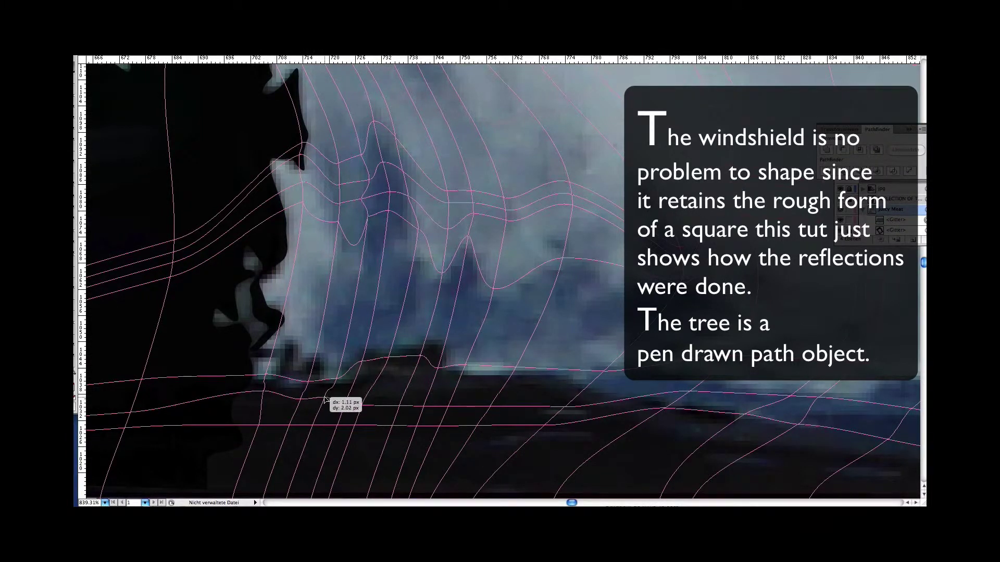
pyautogui.moveTo(345, 405)
pyautogui.mouseDown()
pyautogui.moveTo(377, 384)
pyautogui.moveTo(424, 407)
pyautogui.moveTo(438, 380)
pyautogui.moveTo(470, 389)
pyautogui.moveTo(473, 373)
pyautogui.moveTo(478, 379)
pyautogui.moveTo(436, 383)
pyautogui.moveTo(440, 375)
pyautogui.mouseUp()
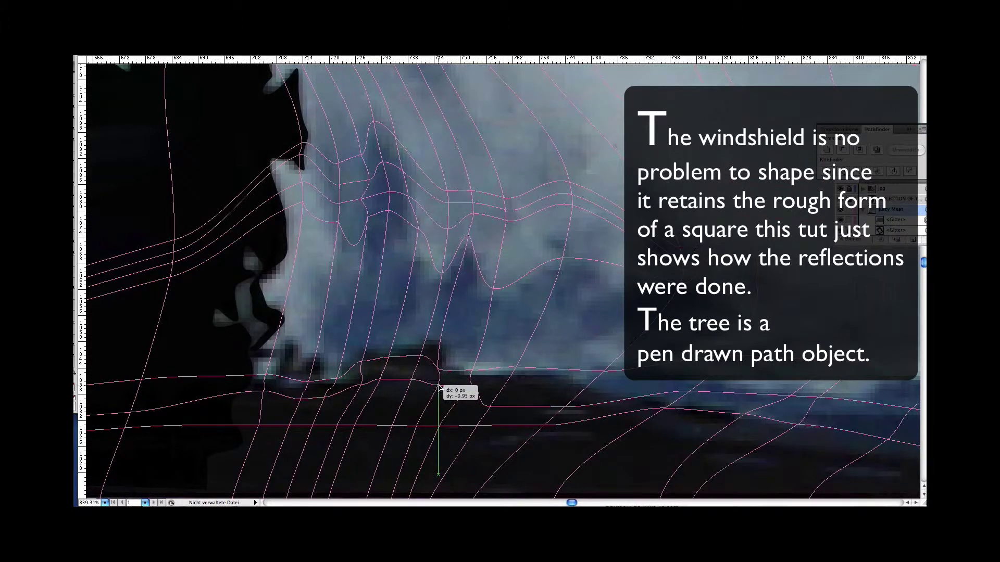
pyautogui.moveTo(445, 374); pyautogui.dragTo(416, 373)
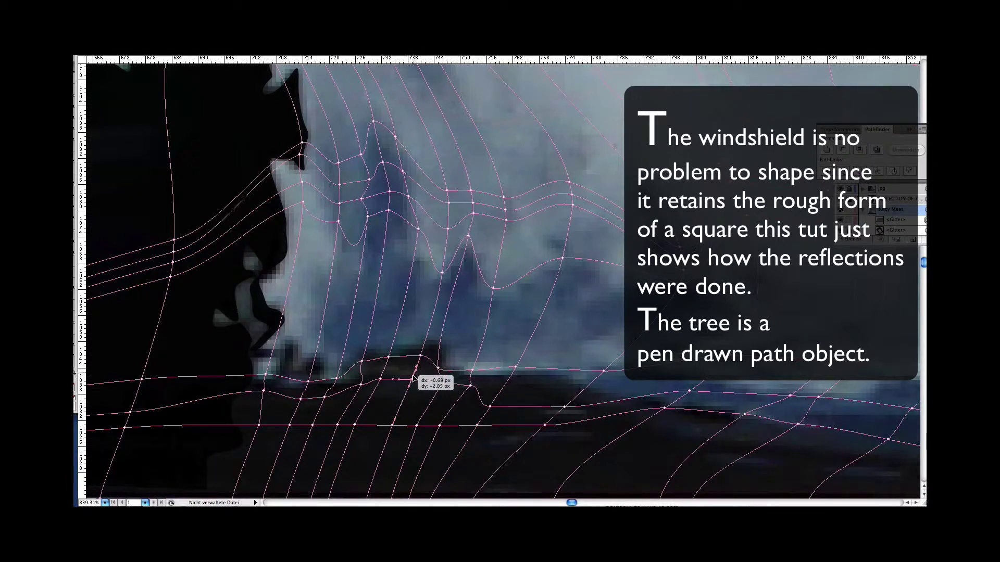
pyautogui.moveTo(417, 373)
pyautogui.mouseDown()
pyautogui.moveTo(429, 342)
pyautogui.moveTo(419, 363)
pyautogui.mouseUp()
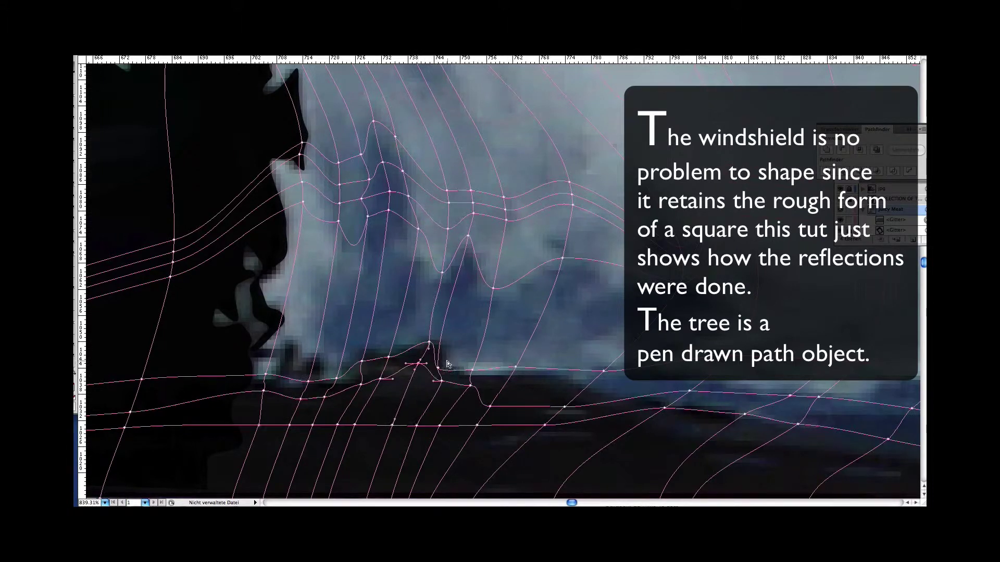
pyautogui.click(440, 379)
pyautogui.moveTo(440, 381); pyautogui.dragTo(505, 391)
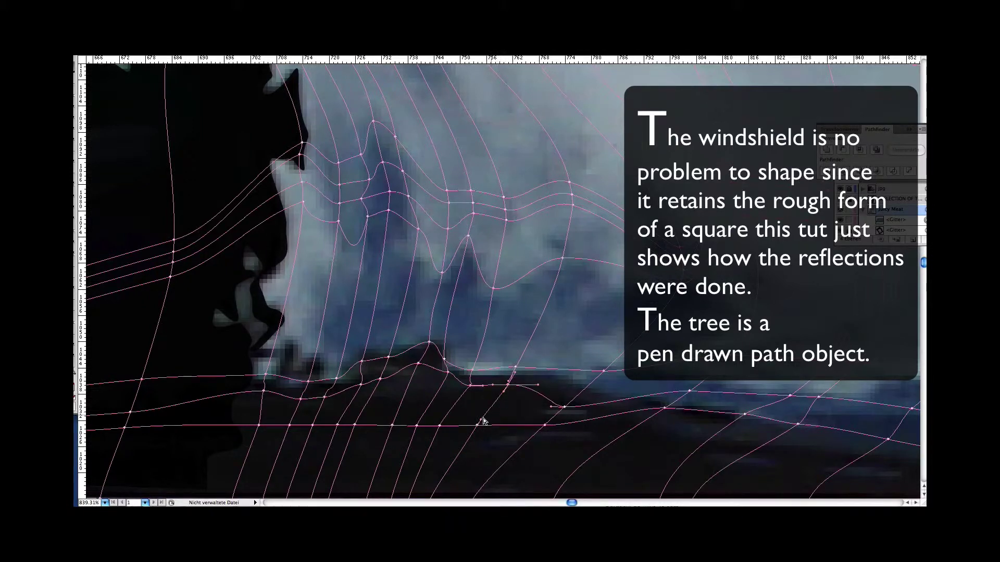
# Step: Add a vertical mesh line across the horizon and adjust nearby horizon points down and up
pyautogui.click(392, 426)
pyautogui.moveTo(604, 373)
pyautogui.mouseDown()
pyautogui.moveTo(582, 417)
pyautogui.moveTo(607, 390)
pyautogui.mouseUp()
pyautogui.moveTo(690, 390)
pyautogui.mouseDown()
pyautogui.moveTo(697, 385)
pyautogui.moveTo(658, 426)
pyautogui.mouseUp()
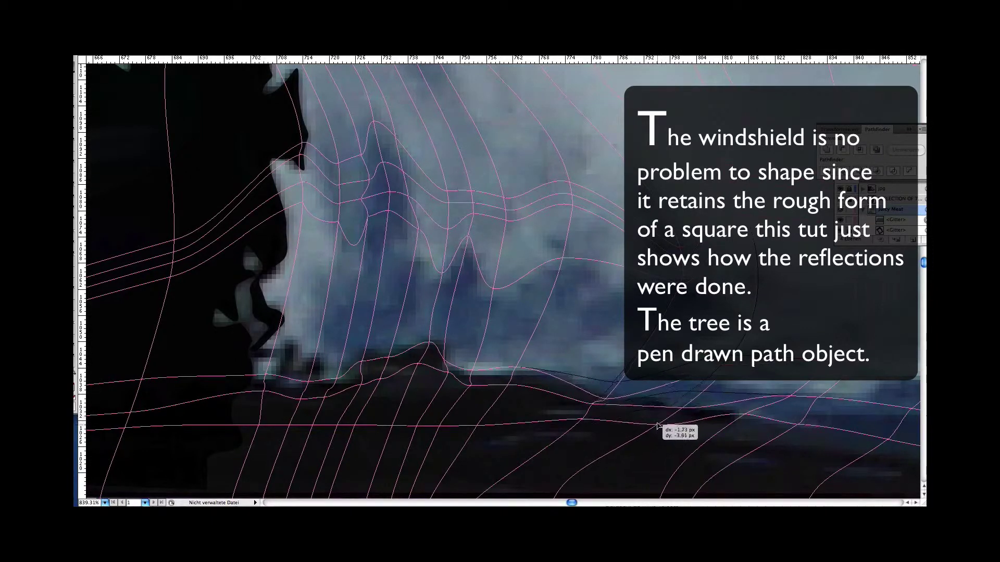
pyautogui.moveTo(657, 426); pyautogui.dragTo(661, 415)
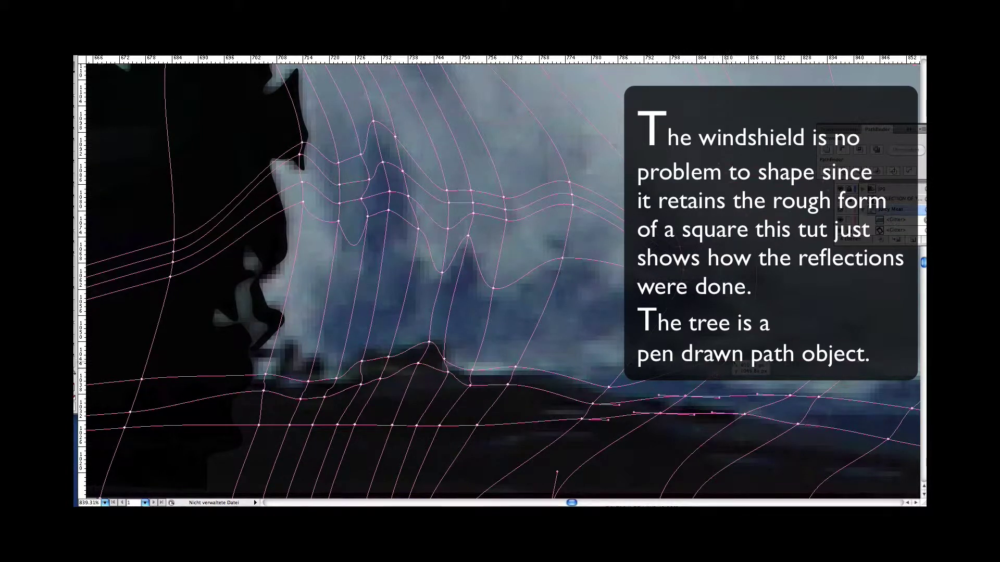
# Step: Pull the right-hand horizon mesh points level along the top edge of the dark band
pyautogui.moveTo(719, 398)
pyautogui.mouseDown()
pyautogui.moveTo(728, 367)
pyautogui.moveTo(718, 374)
pyautogui.mouseUp()
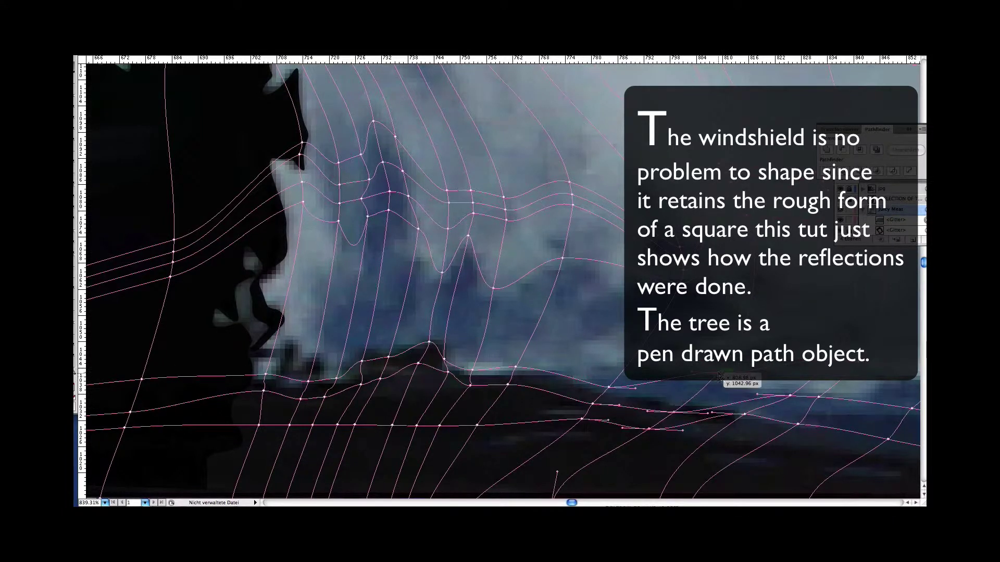
pyautogui.moveTo(719, 374); pyautogui.dragTo(711, 384)
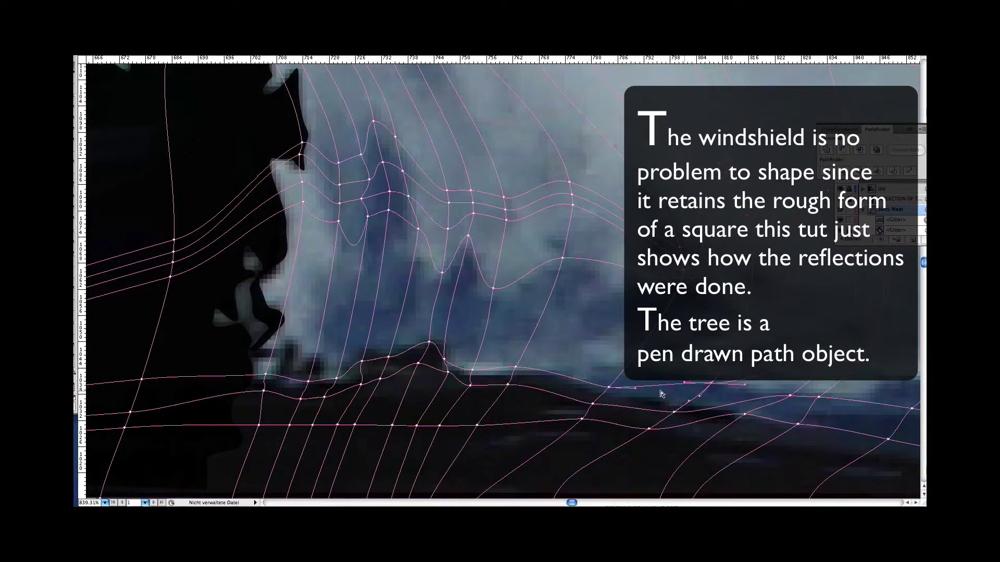
pyautogui.moveTo(609, 389); pyautogui.dragTo(608, 388)
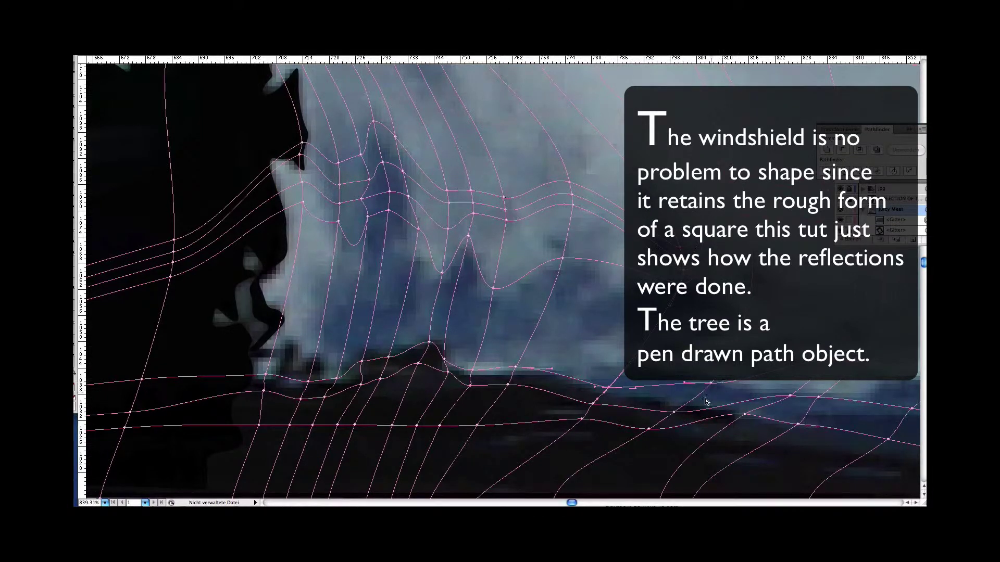
pyautogui.click(676, 413)
pyautogui.click(609, 391)
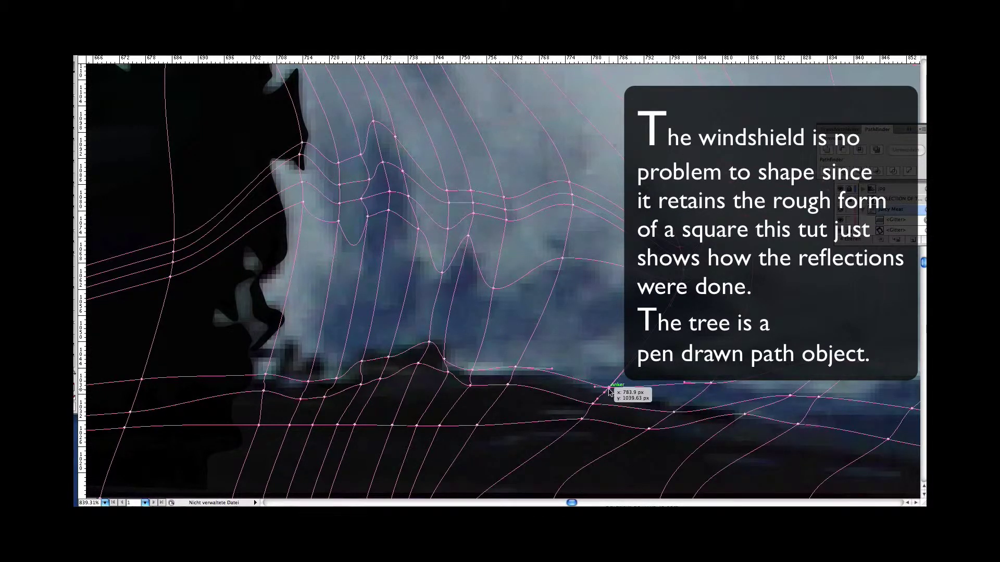
pyautogui.moveTo(609, 392); pyautogui.dragTo(624, 374)
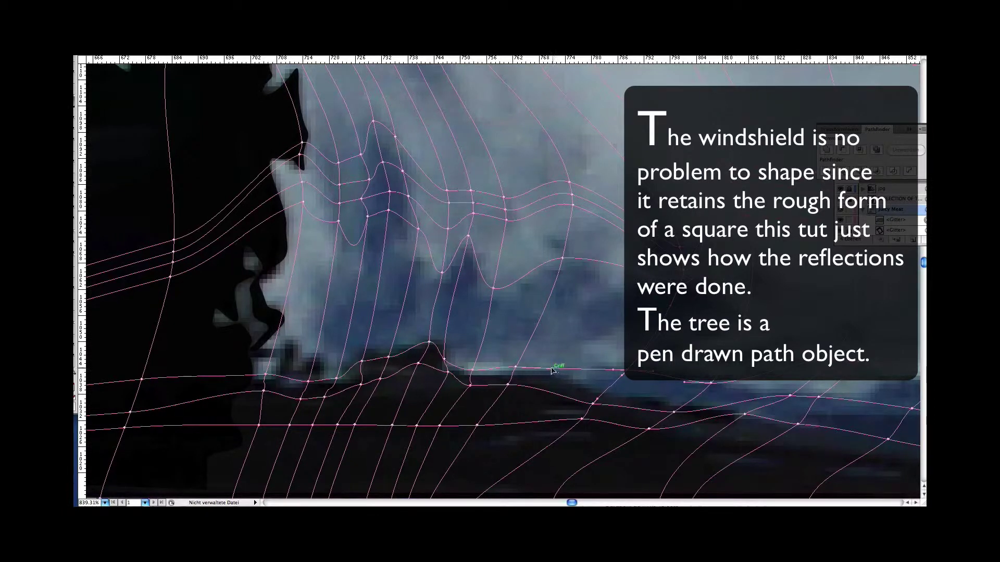
# Step: Pull the horizon point right of the tree up into the sky and shift a sky point left
pyautogui.click(552, 370)
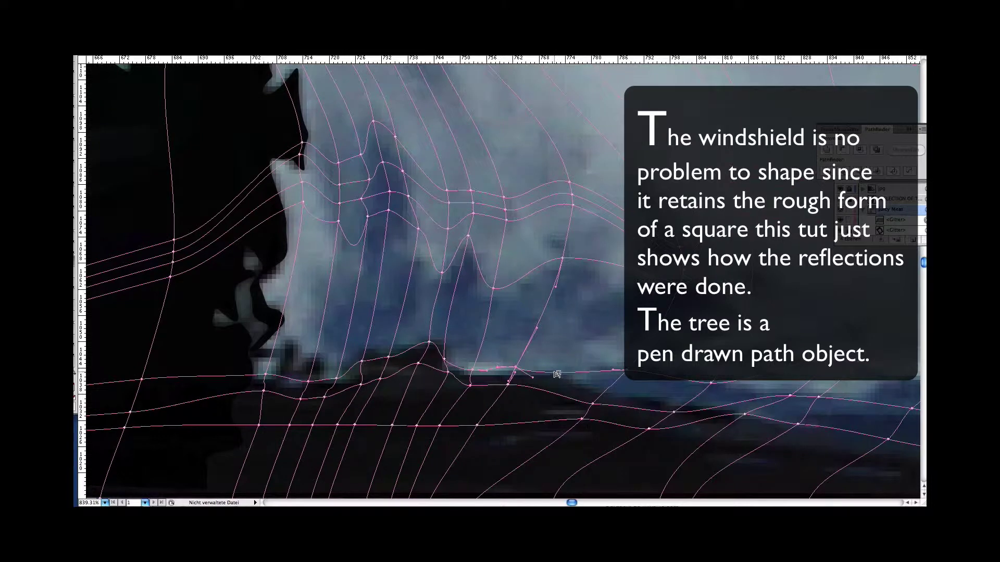
pyautogui.moveTo(556, 374); pyautogui.dragTo(614, 295)
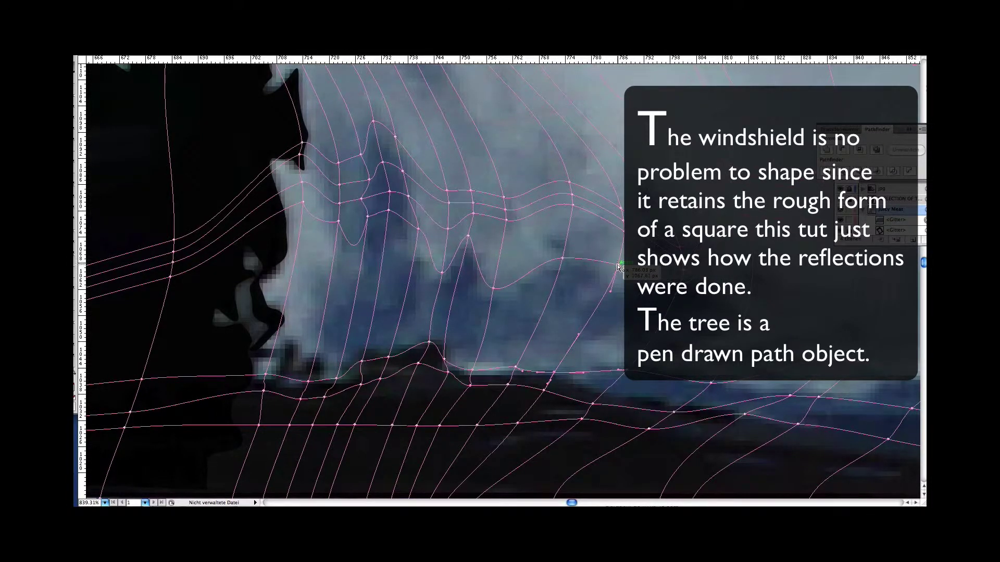
pyautogui.moveTo(617, 271)
pyautogui.mouseDown()
pyautogui.moveTo(590, 265)
pyautogui.moveTo(600, 299)
pyautogui.mouseUp()
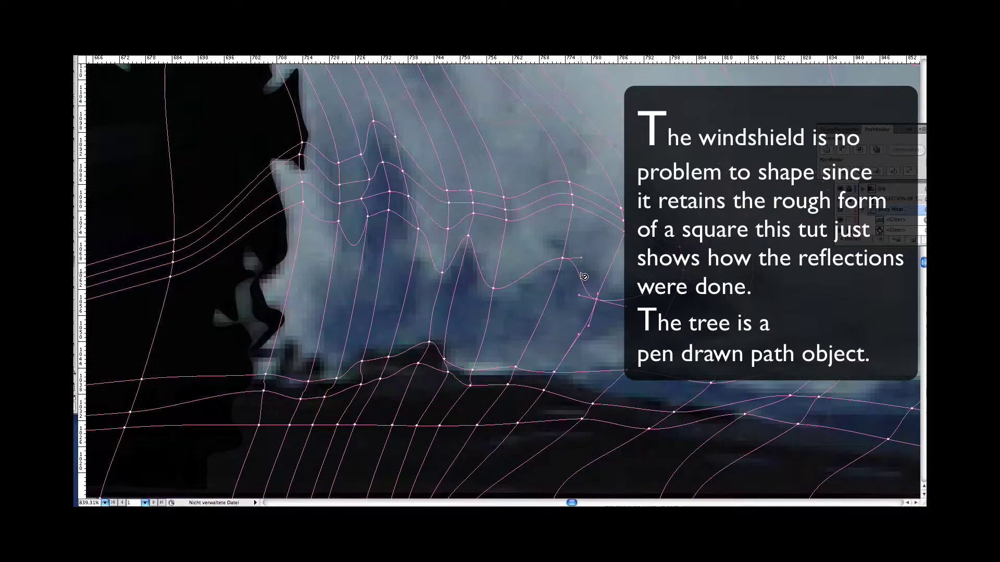
# Step: Move sky anchors and their handles to form a second peak outline
pyautogui.click(582, 275)
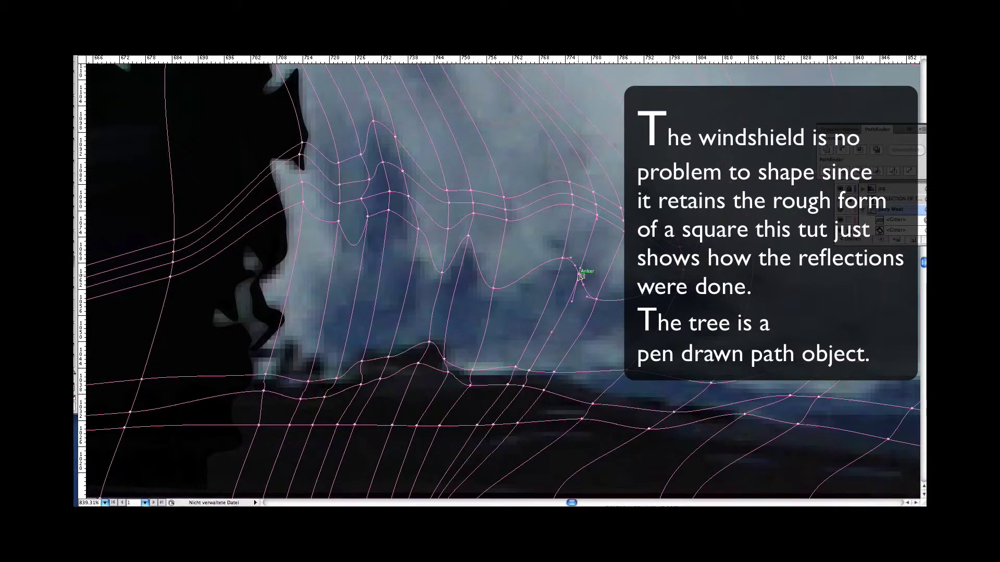
pyautogui.moveTo(582, 276)
pyautogui.mouseDown()
pyautogui.moveTo(578, 263)
pyautogui.moveTo(573, 270)
pyautogui.moveTo(579, 252)
pyautogui.moveTo(569, 253)
pyautogui.mouseUp()
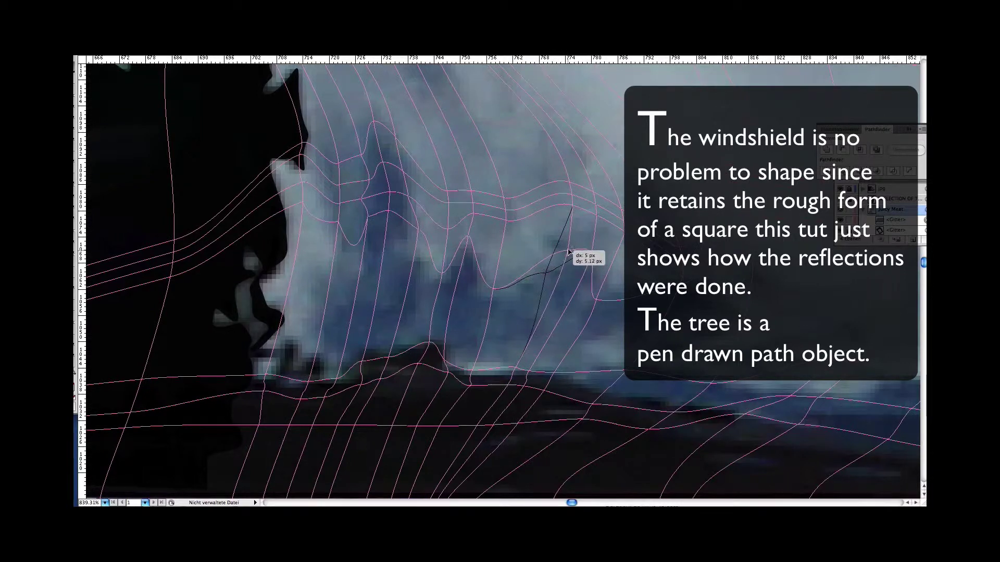
pyautogui.moveTo(568, 252); pyautogui.dragTo(580, 276)
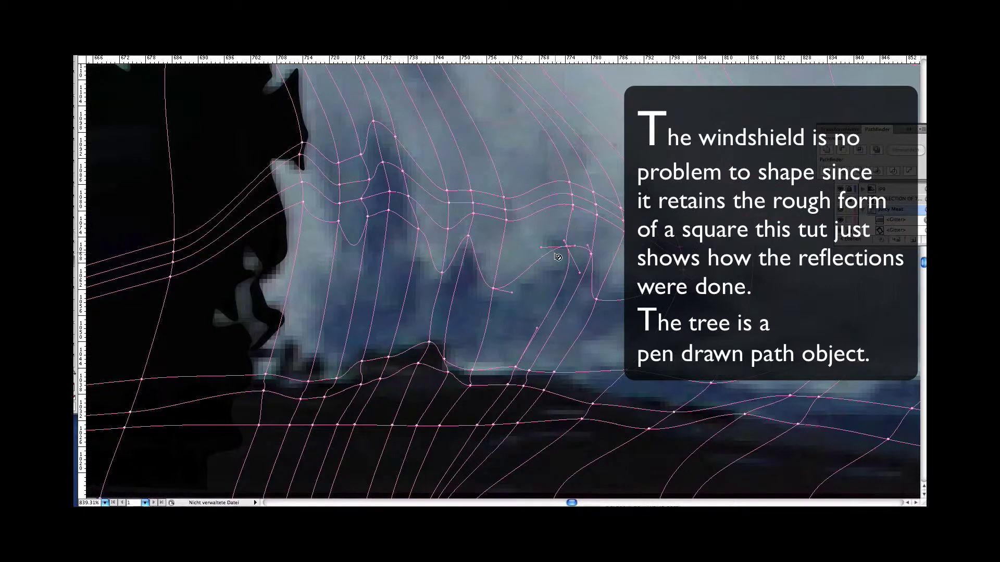
pyautogui.moveTo(552, 255); pyautogui.dragTo(551, 267)
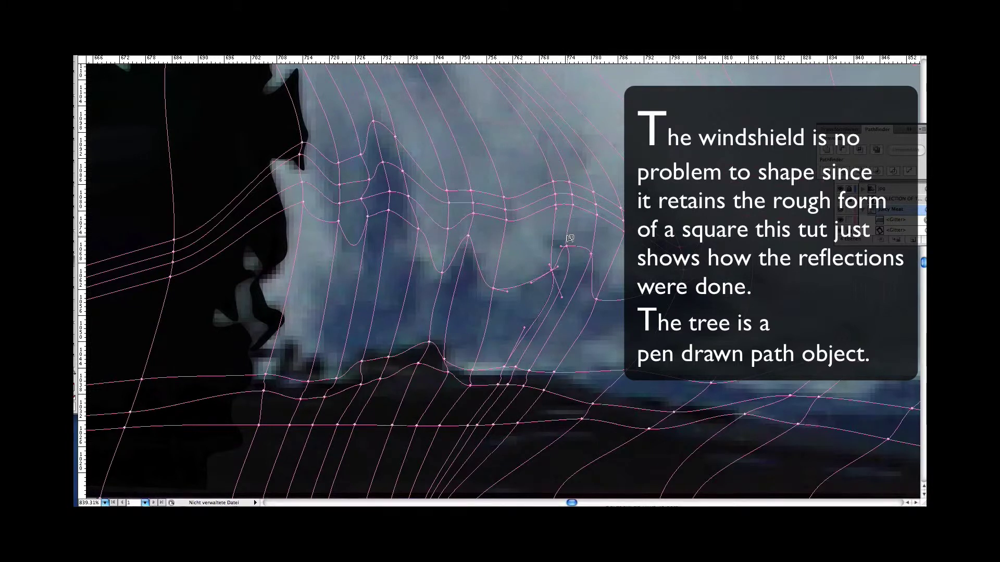
pyautogui.moveTo(570, 238)
pyautogui.mouseDown()
pyautogui.moveTo(559, 253)
pyautogui.moveTo(546, 246)
pyautogui.mouseUp()
# Step: Curve the peak handle, add a mesh point among the sky peaks, and sharpen the tall peak
pyautogui.moveTo(545, 252); pyautogui.dragTo(553, 272)
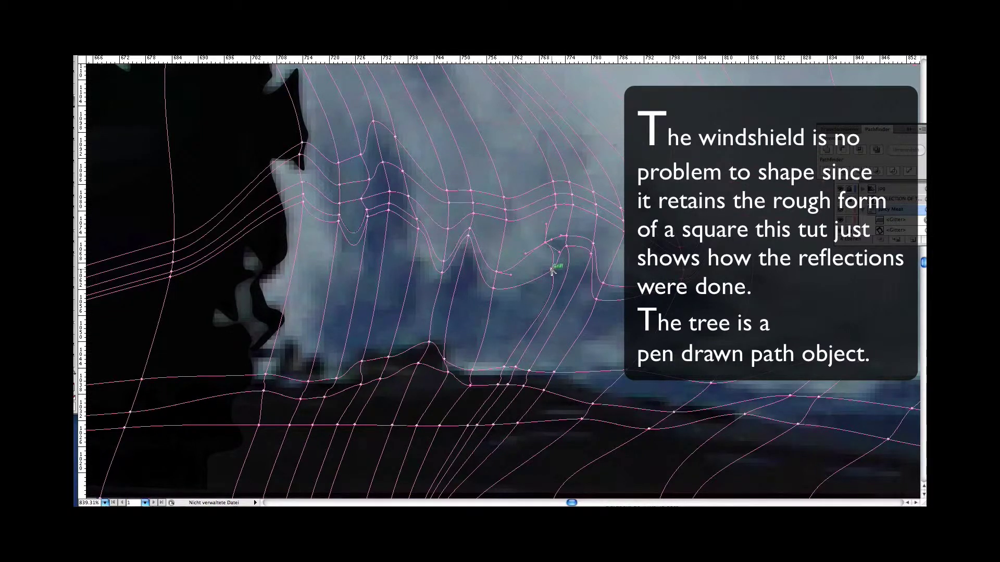
pyautogui.click(494, 288)
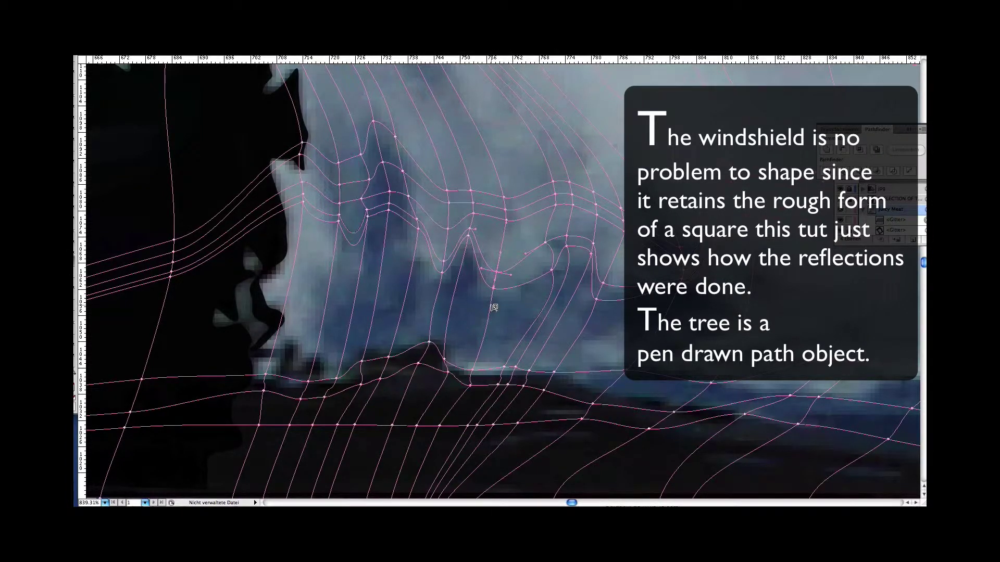
pyautogui.click(494, 307)
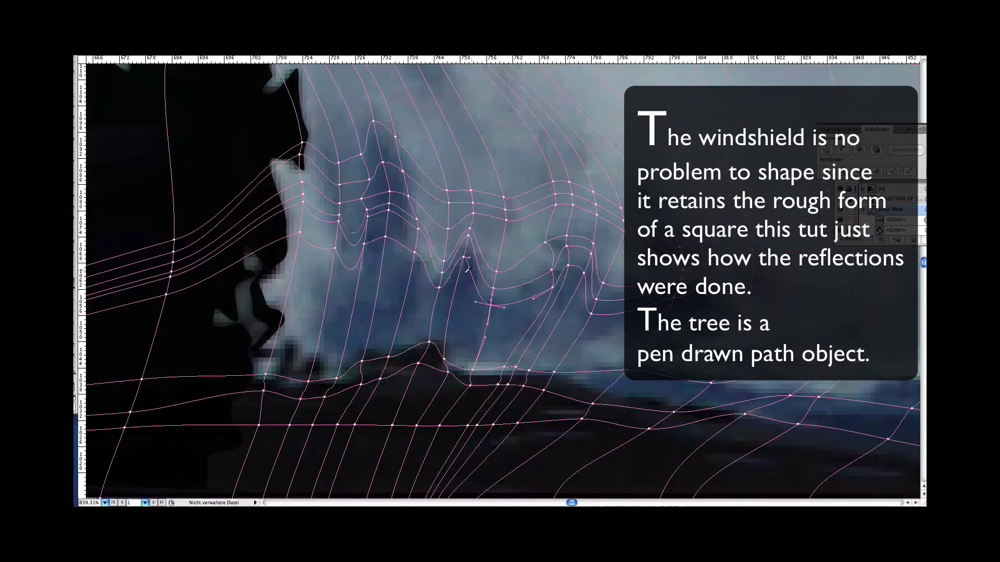
pyautogui.moveTo(467, 259); pyautogui.dragTo(463, 271)
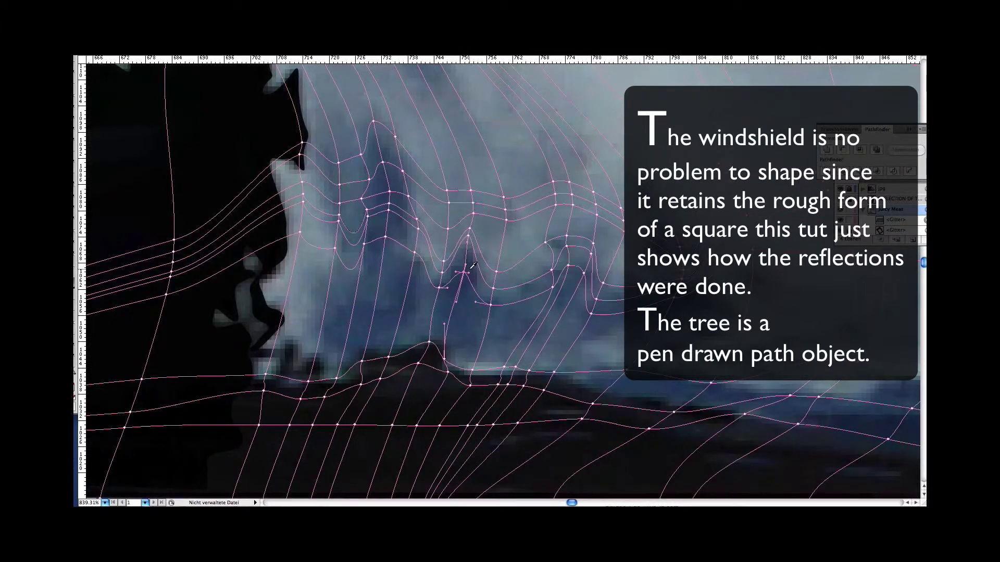
pyautogui.click(469, 237)
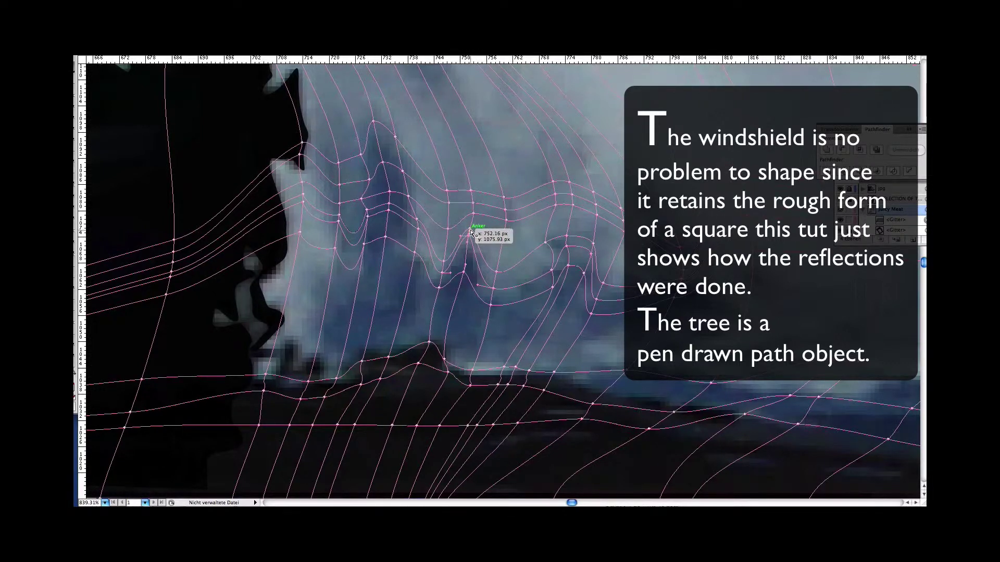
pyautogui.moveTo(471, 233); pyautogui.dragTo(474, 231)
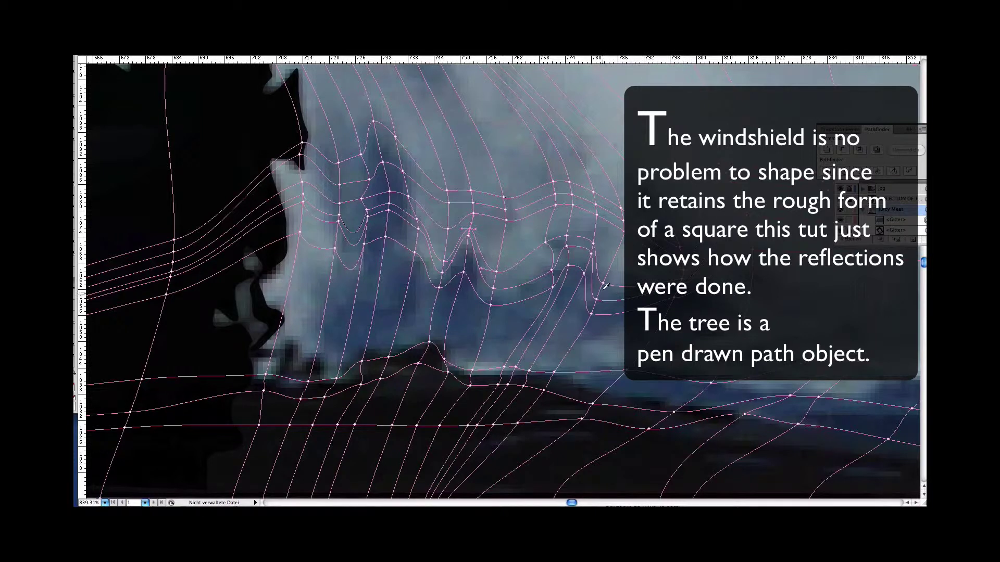
# Step: Add a horizontal mesh line and shift the surrounding points to follow the tree edges
pyautogui.click(592, 313)
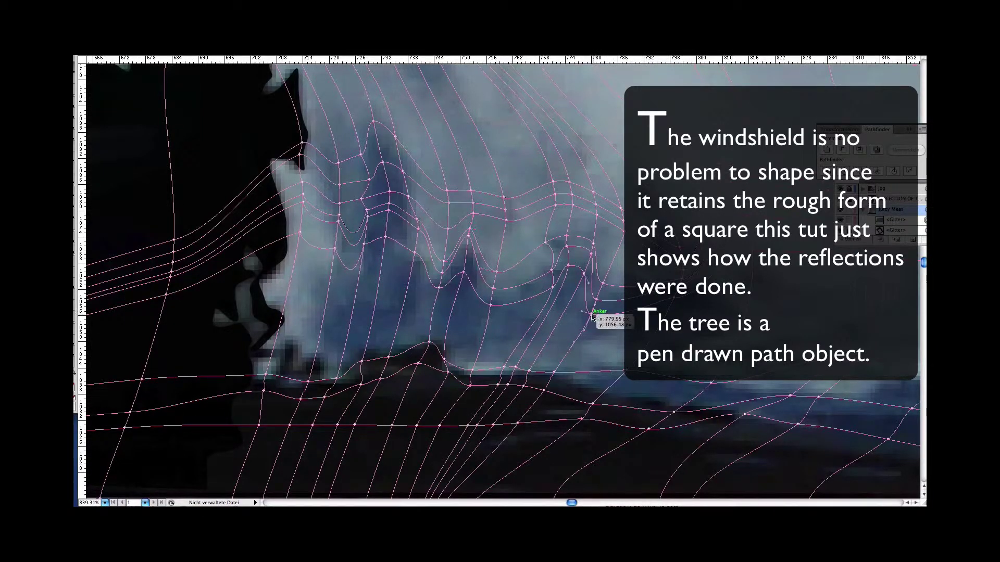
pyautogui.moveTo(577, 306); pyautogui.dragTo(553, 367)
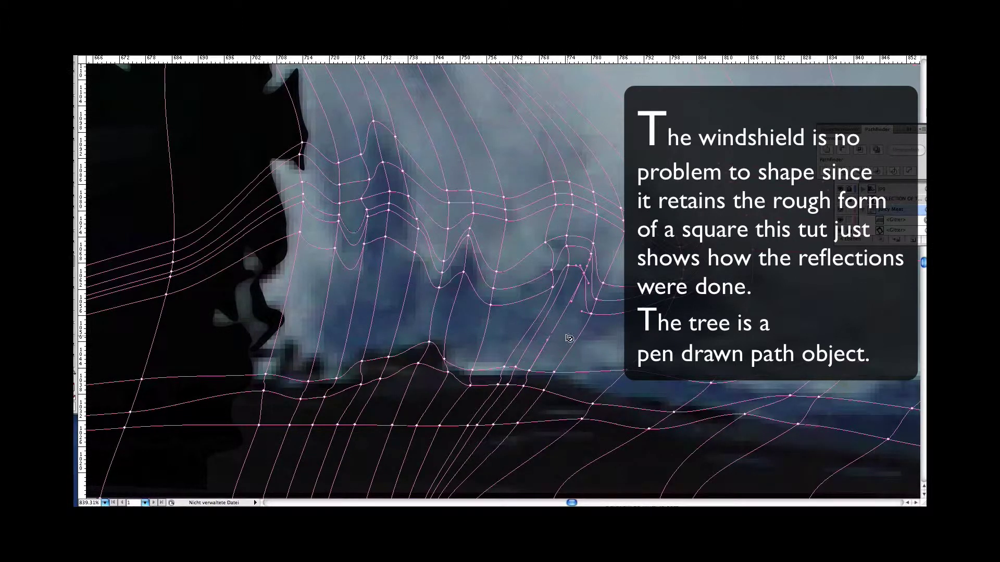
pyautogui.click(550, 331)
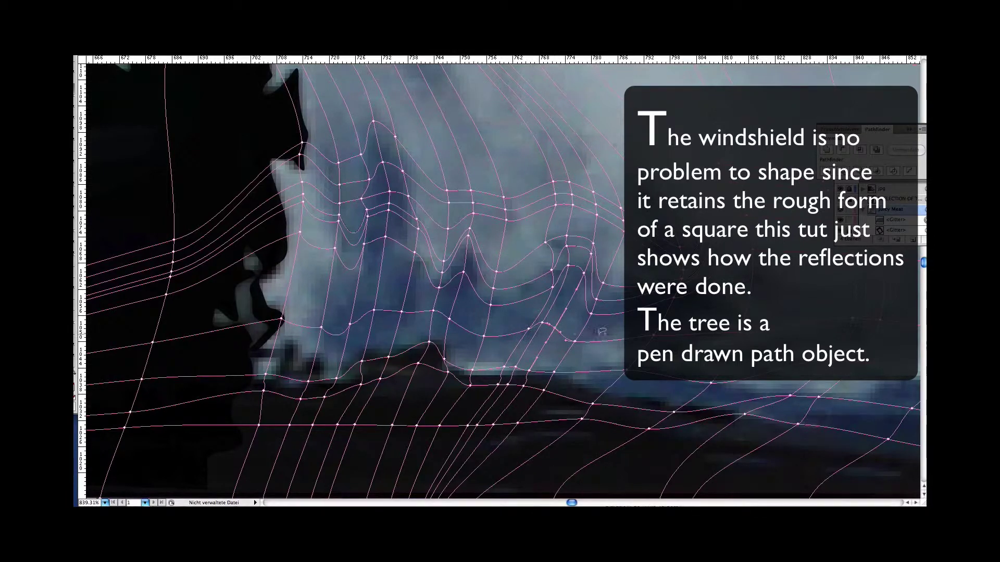
pyautogui.moveTo(601, 331); pyautogui.dragTo(594, 349)
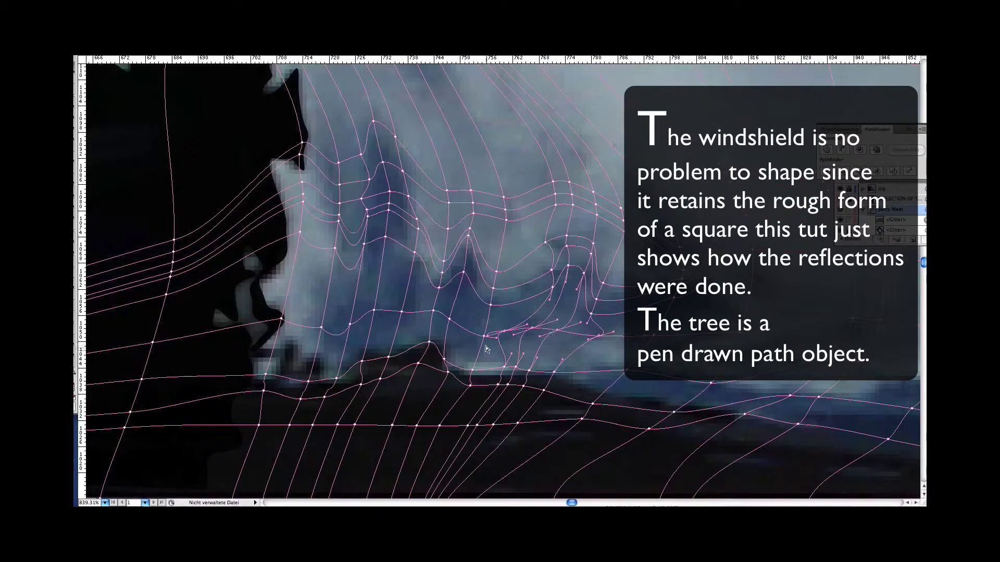
pyautogui.moveTo(485, 342)
pyautogui.mouseDown()
pyautogui.moveTo(476, 335)
pyautogui.moveTo(516, 334)
pyautogui.mouseUp()
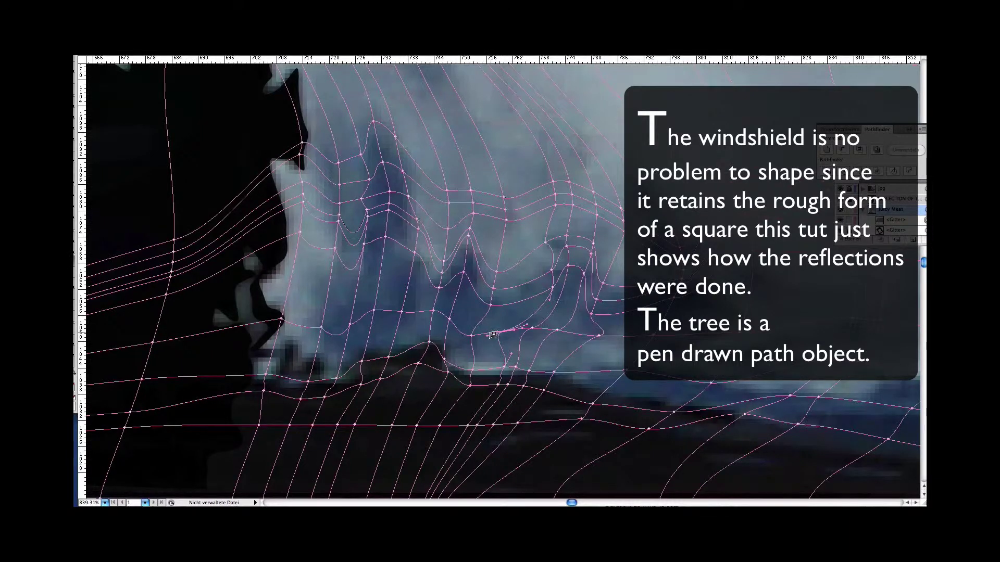
pyautogui.moveTo(493, 335); pyautogui.dragTo(478, 339)
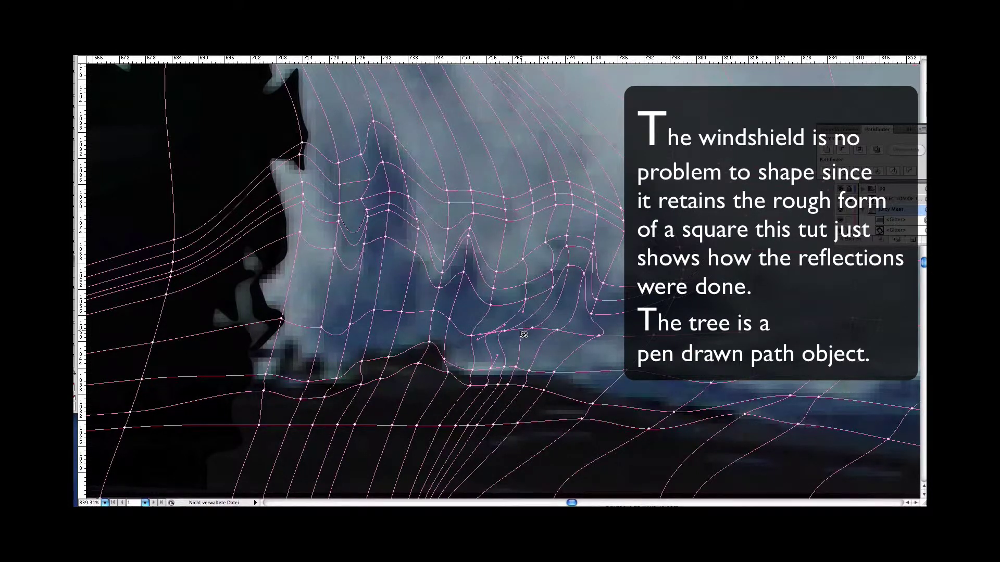
pyautogui.moveTo(524, 333); pyautogui.dragTo(531, 328)
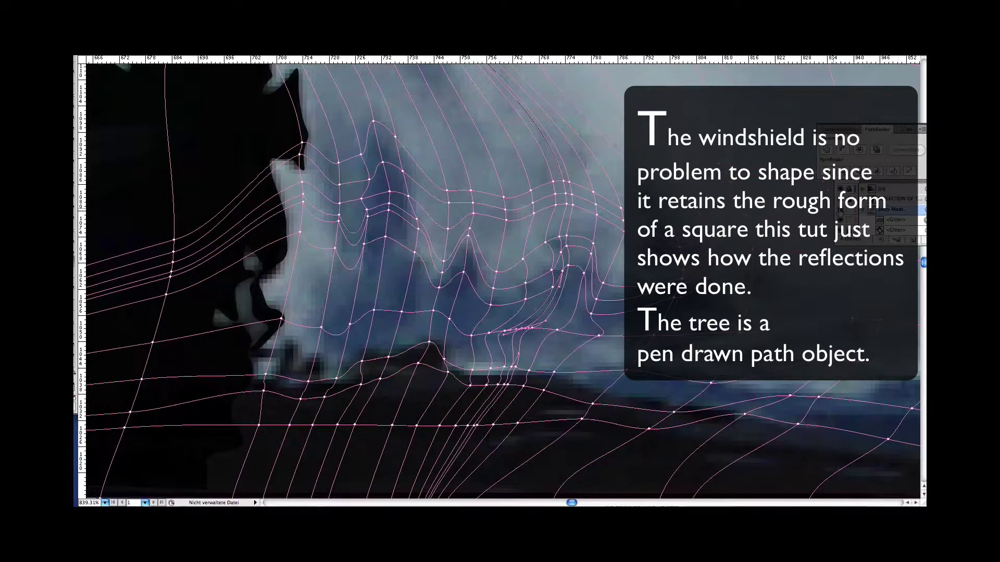
# Step: Toggle the fill visibility in the Layers panel to compare the mesh lines with the photo
pyautogui.keyDown('ctrl'); pyautogui.click(840, 219); pyautogui.keyUp('ctrl')
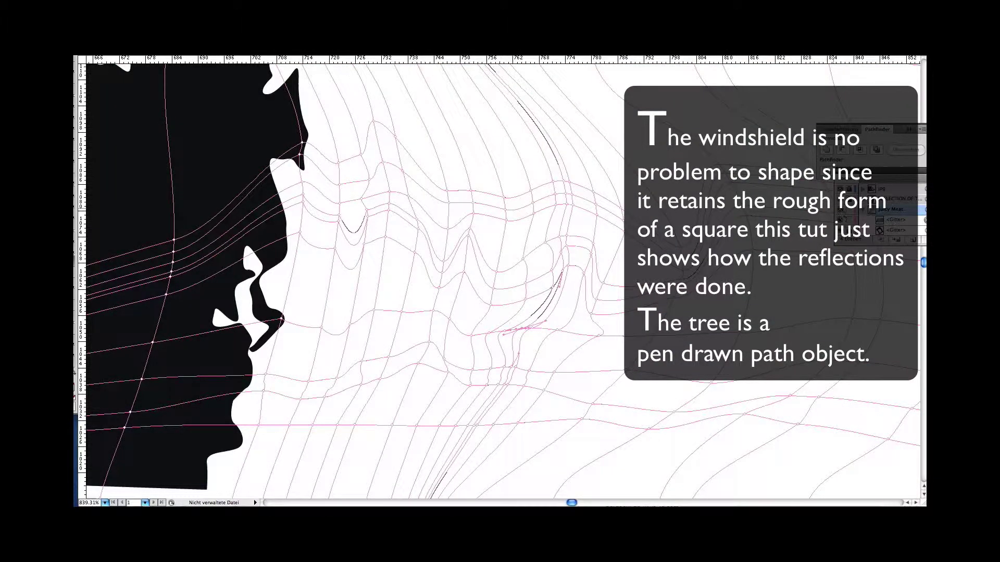
pyautogui.keyDown('ctrl'); pyautogui.click(841, 213); pyautogui.keyUp('ctrl')
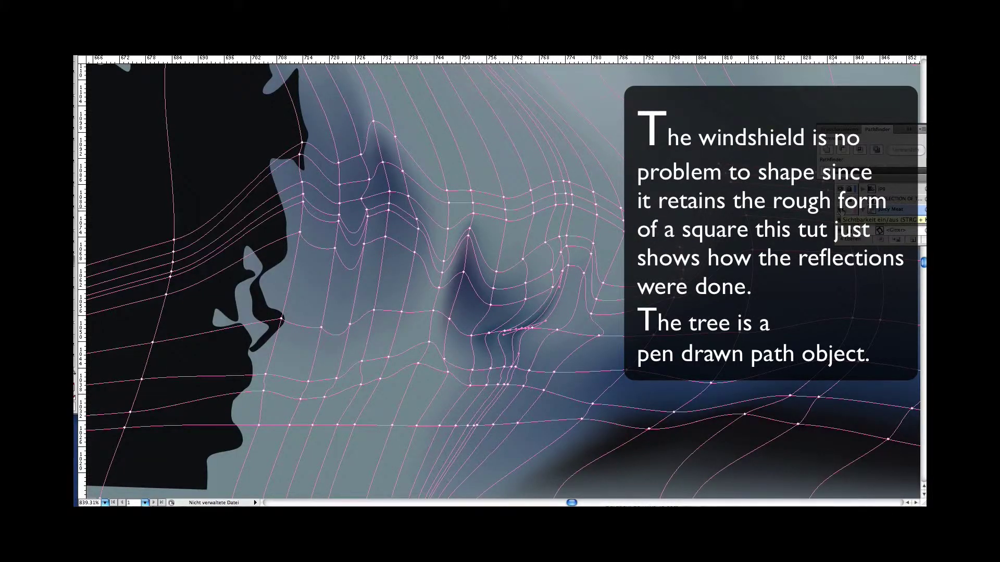
pyautogui.keyDown('ctrl'); pyautogui.click(841, 214); pyautogui.keyUp('ctrl')
pyautogui.keyDown('ctrl'); pyautogui.click(841, 211); pyautogui.keyUp('ctrl')
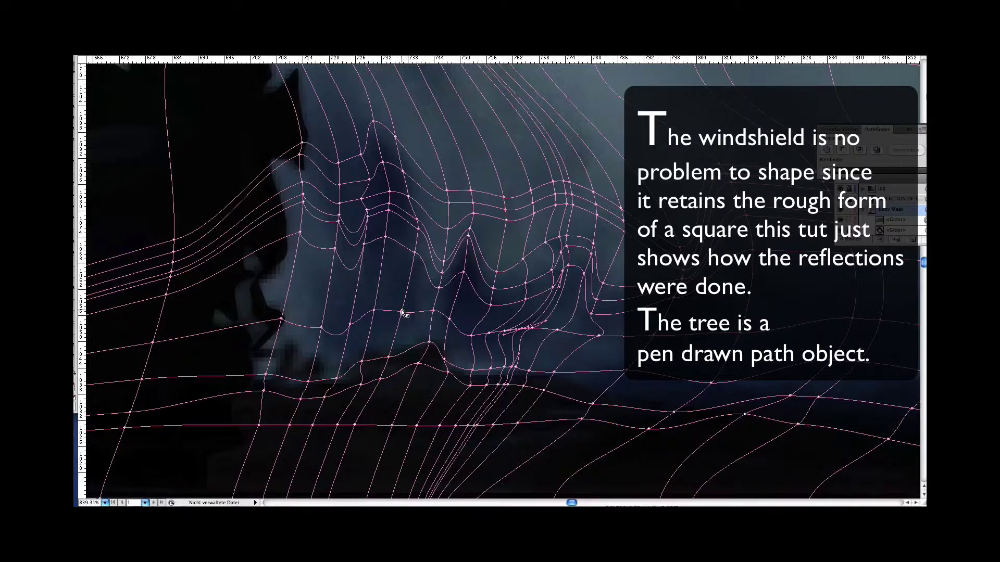
# Step: Drag a central mesh point right, deselect, and select mesh points near the tree peak
pyautogui.moveTo(404, 312); pyautogui.dragTo(445, 312)
pyautogui.hotkey('ctrl', 'shift', 'a')
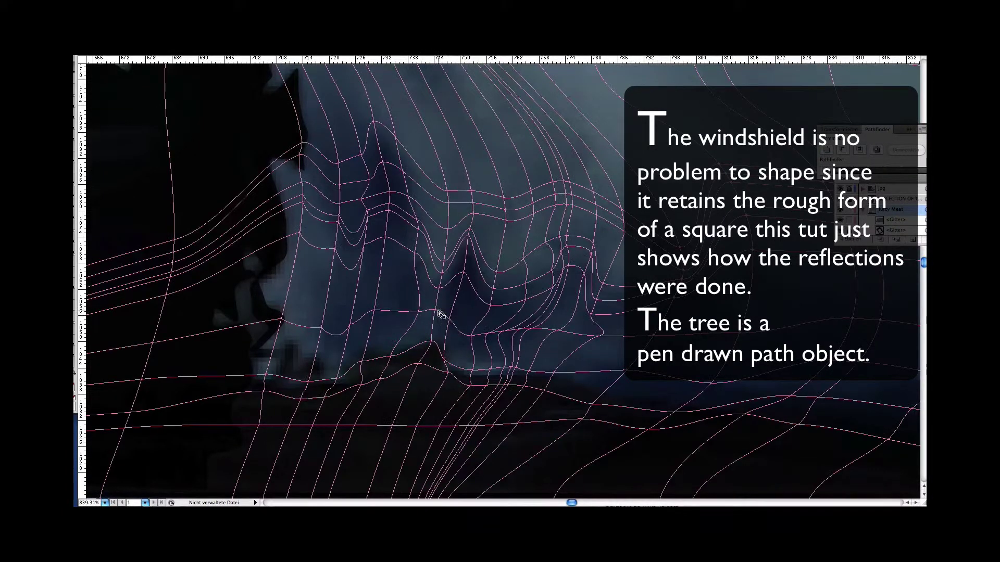
pyautogui.click(436, 311)
pyautogui.click(415, 311)
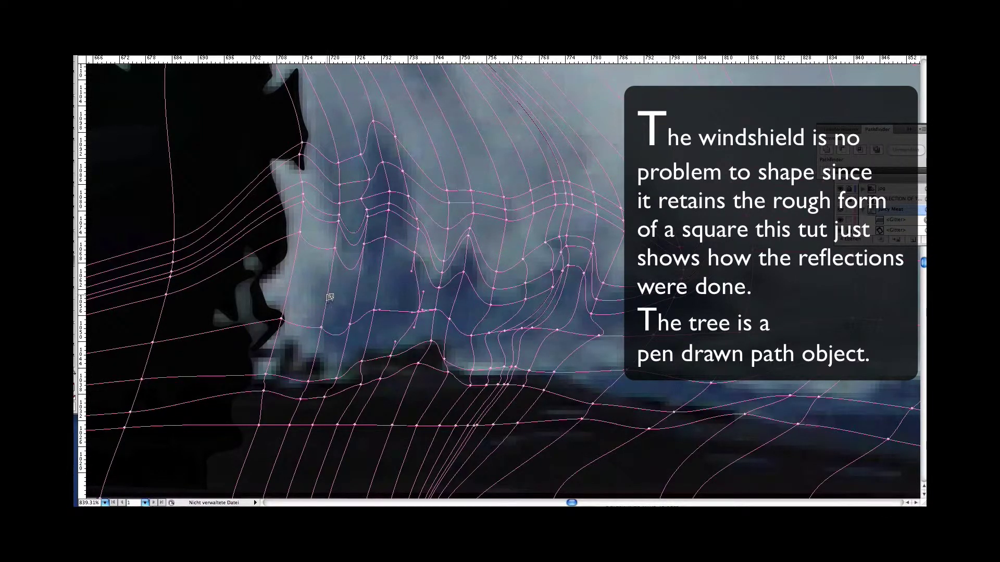
# Step: Add a mesh line at the left peak, scale the lassoed nearby points, undo once, and nudge a point
pyautogui.click(329, 297)
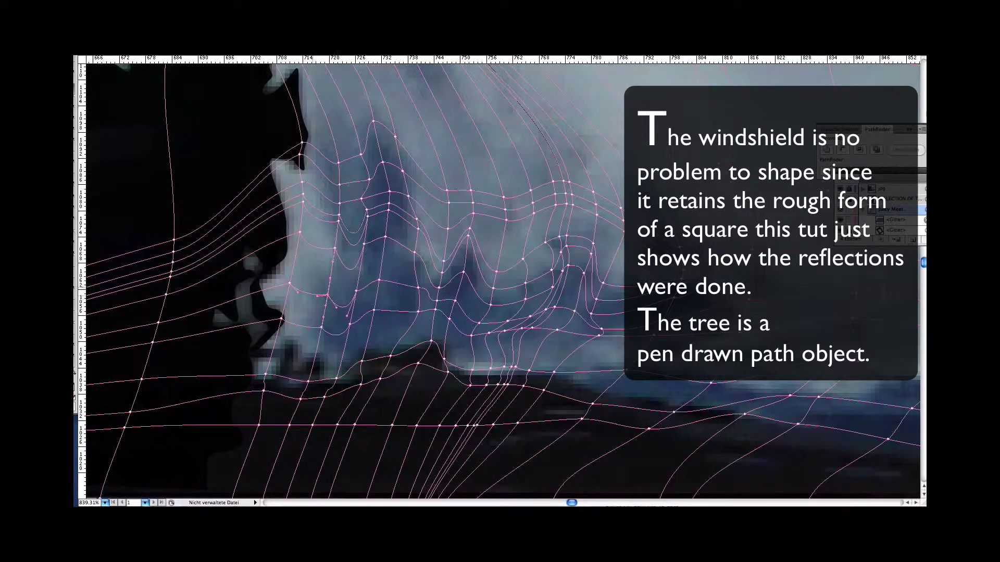
pyautogui.moveTo(303, 281)
pyautogui.mouseDown()
pyautogui.moveTo(390, 281)
pyautogui.moveTo(282, 281)
pyautogui.mouseUp()
pyautogui.moveTo(334, 294); pyautogui.dragTo(442, 303)
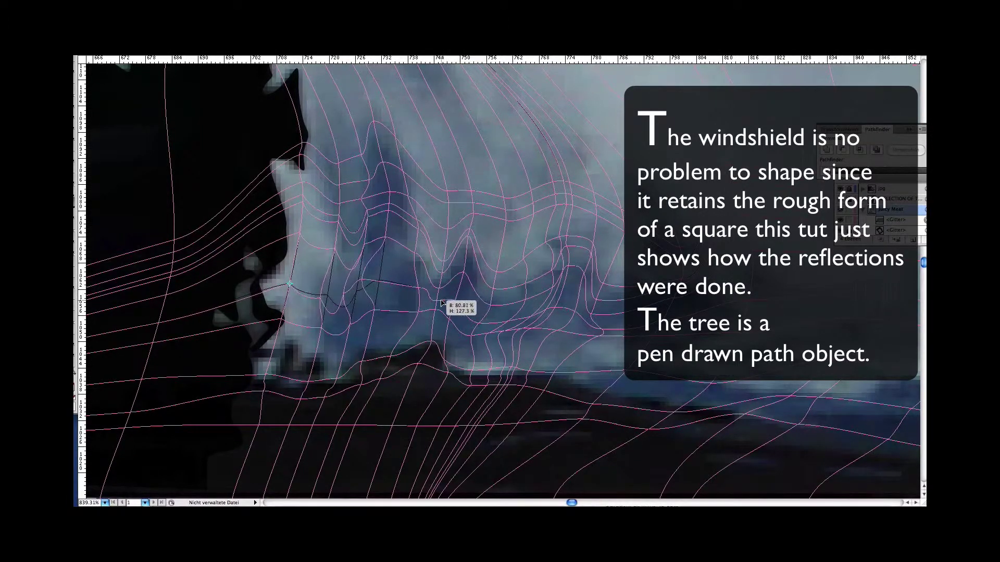
pyautogui.moveTo(442, 303)
pyautogui.mouseDown()
pyautogui.moveTo(362, 303)
pyautogui.moveTo(363, 316)
pyautogui.moveTo(379, 311)
pyautogui.mouseUp()
pyautogui.click(335, 301)
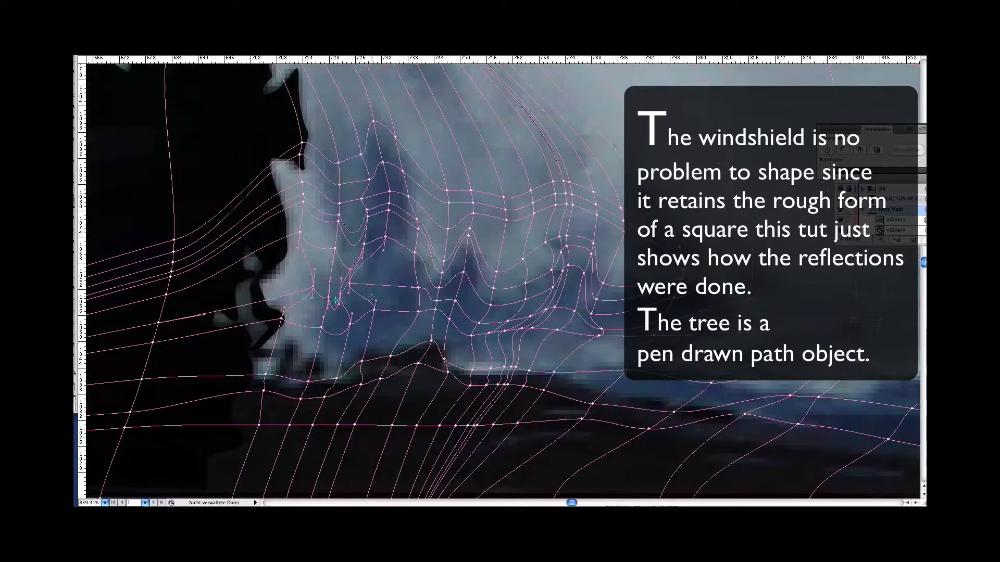
pyautogui.hotkey('ctrl', 'z')
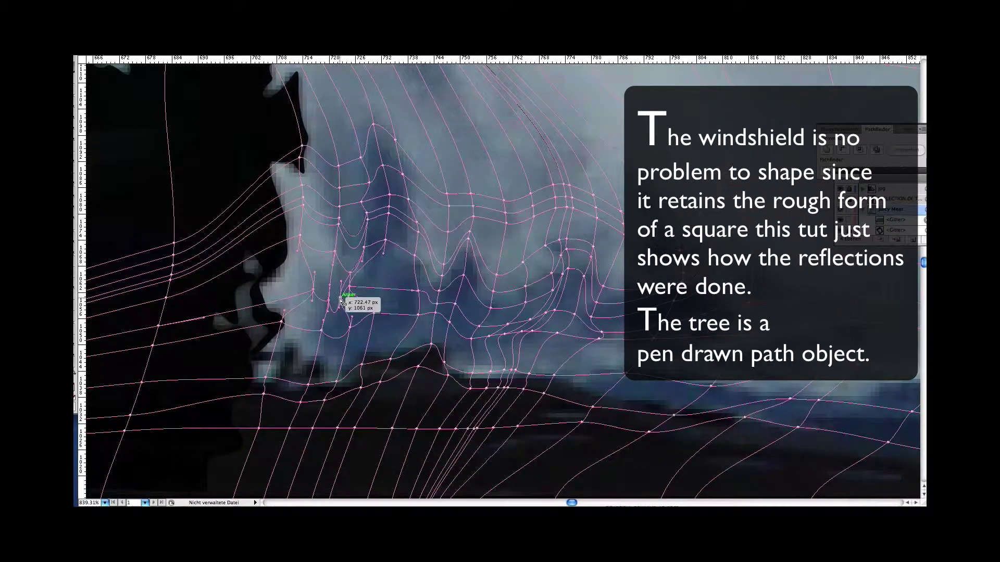
pyautogui.moveTo(340, 298); pyautogui.dragTo(349, 304)
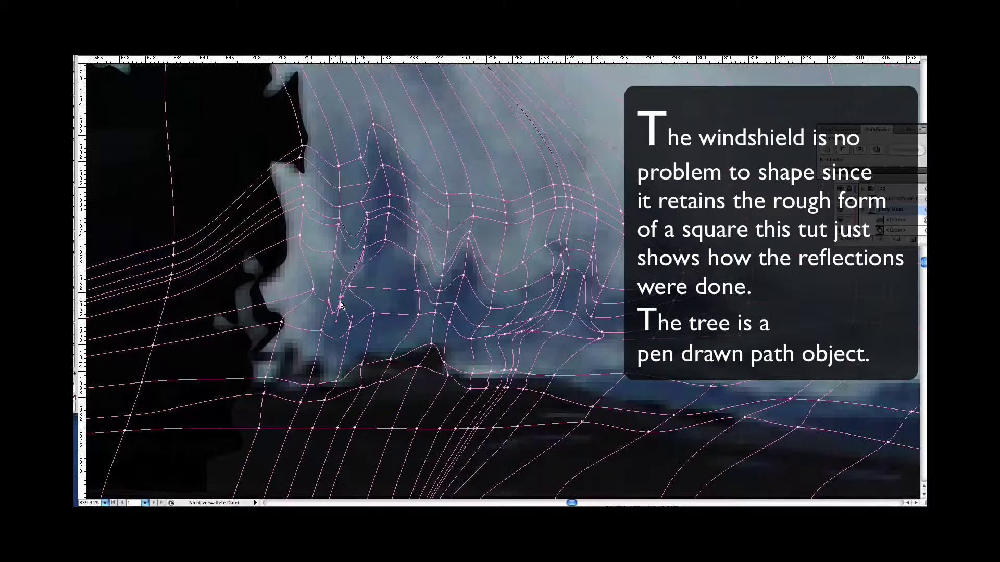
# Step: Move a lower-left mesh anchor up to reshape the nearby curves
pyautogui.scroll(2, 330, 310)
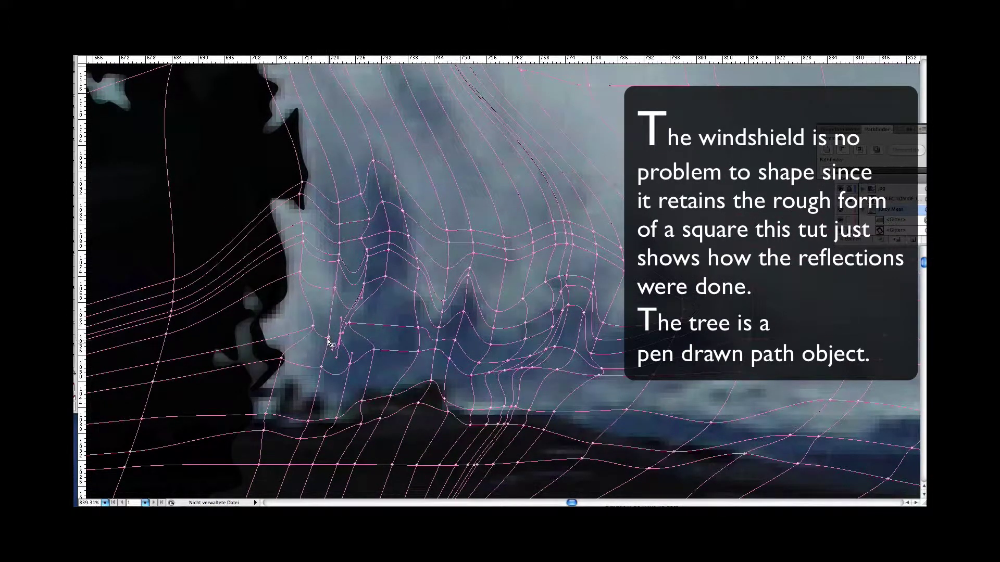
pyautogui.moveTo(333, 345); pyautogui.dragTo(336, 336)
pyautogui.scroll(-1, 337, 317)
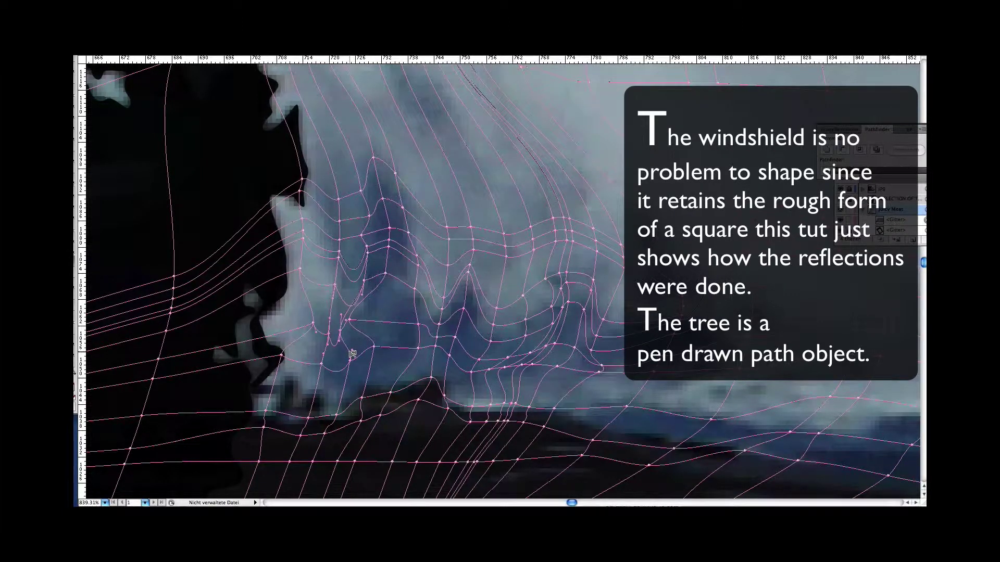
# Step: Add a mesh line across the lower left and refine its new points along the tree outline
pyautogui.click(351, 355)
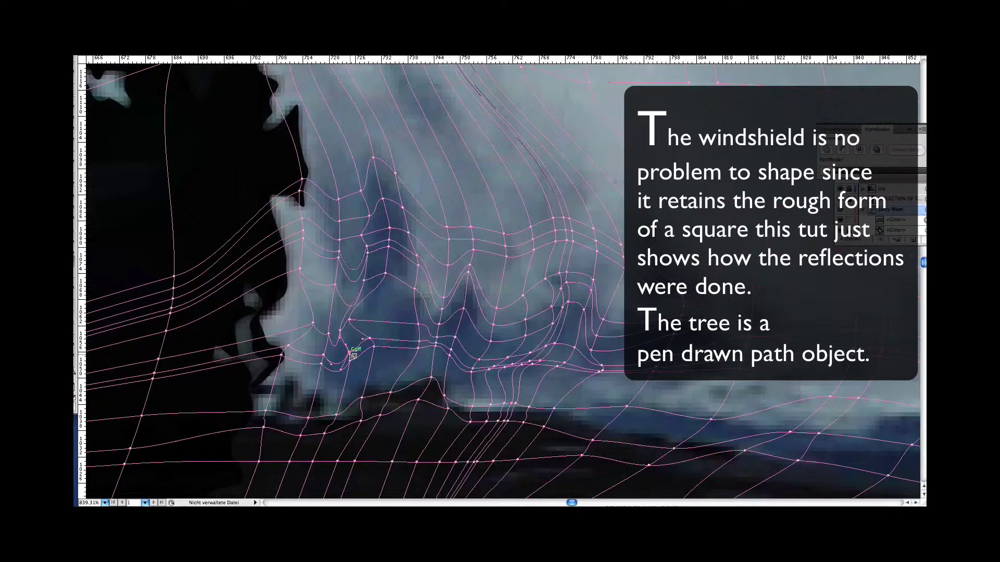
pyautogui.moveTo(351, 356); pyautogui.dragTo(354, 352)
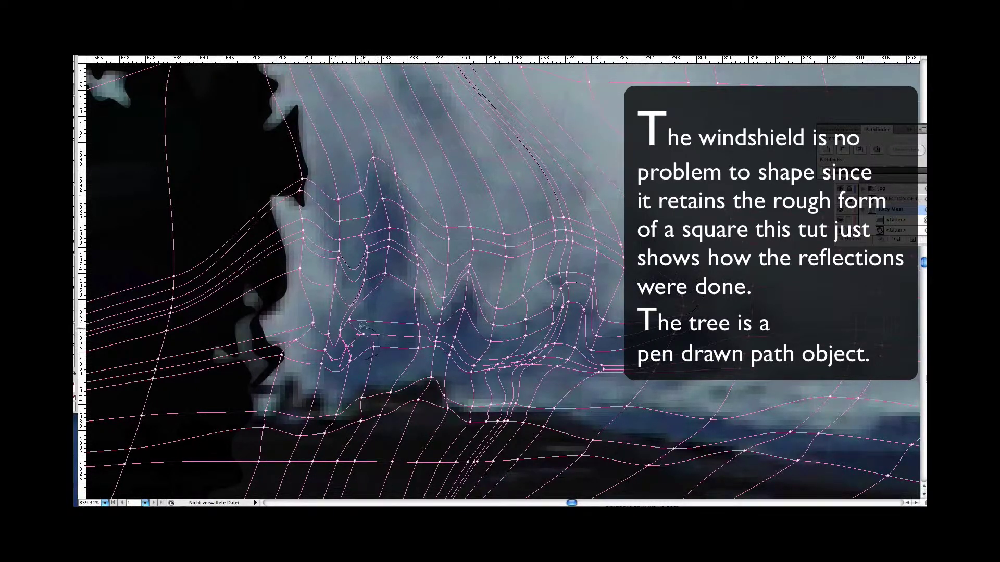
pyautogui.moveTo(363, 326); pyautogui.dragTo(334, 347)
pyautogui.moveTo(334, 347); pyautogui.dragTo(361, 369)
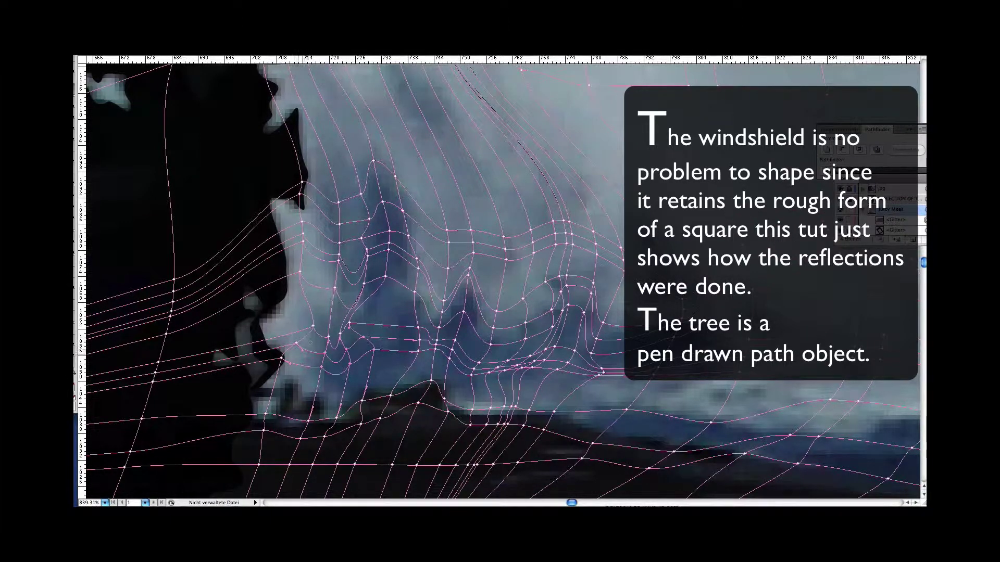
pyautogui.click(281, 359)
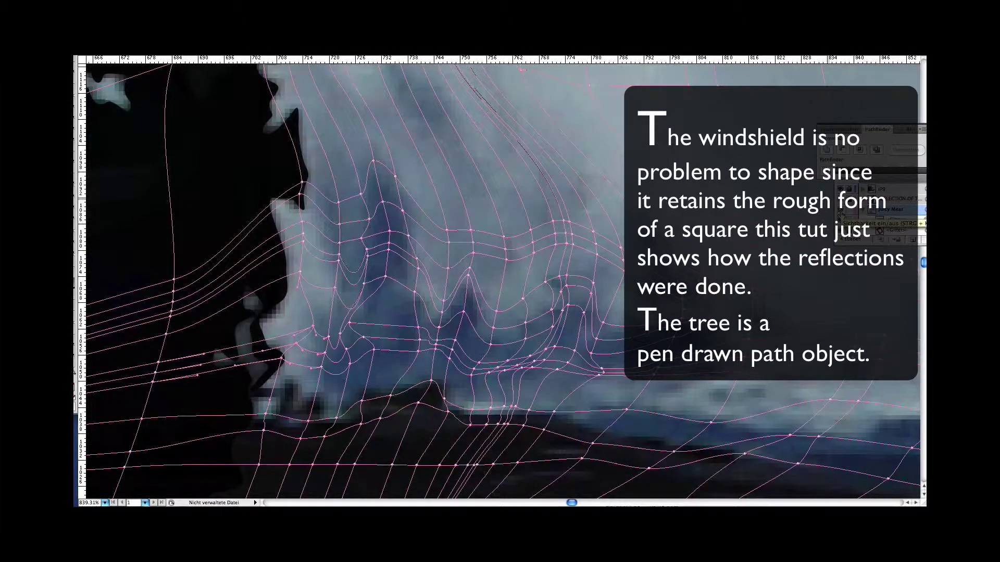
# Step: Hide and reshow the reference photo to check the mesh against it
pyautogui.click(840, 189)
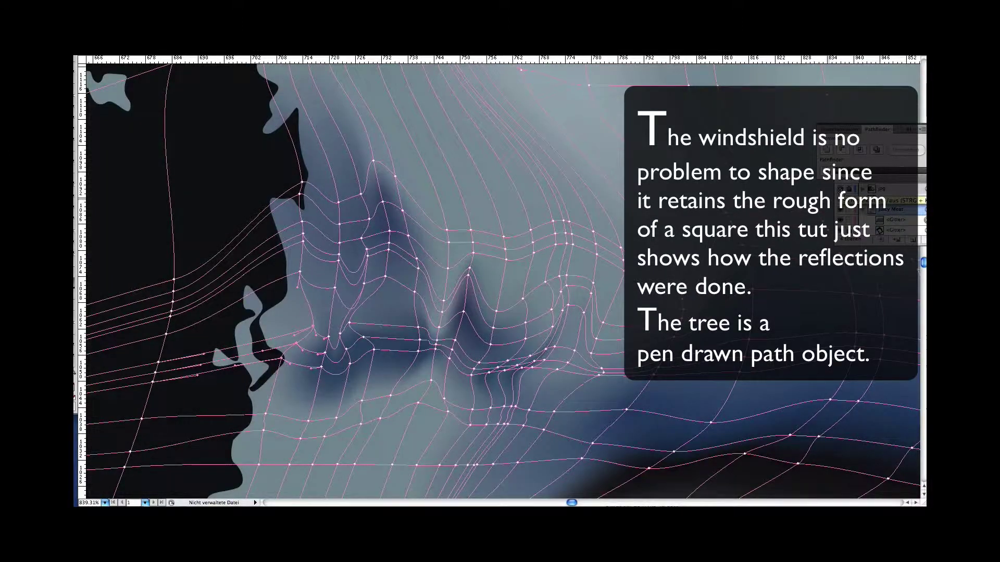
pyautogui.click(841, 188)
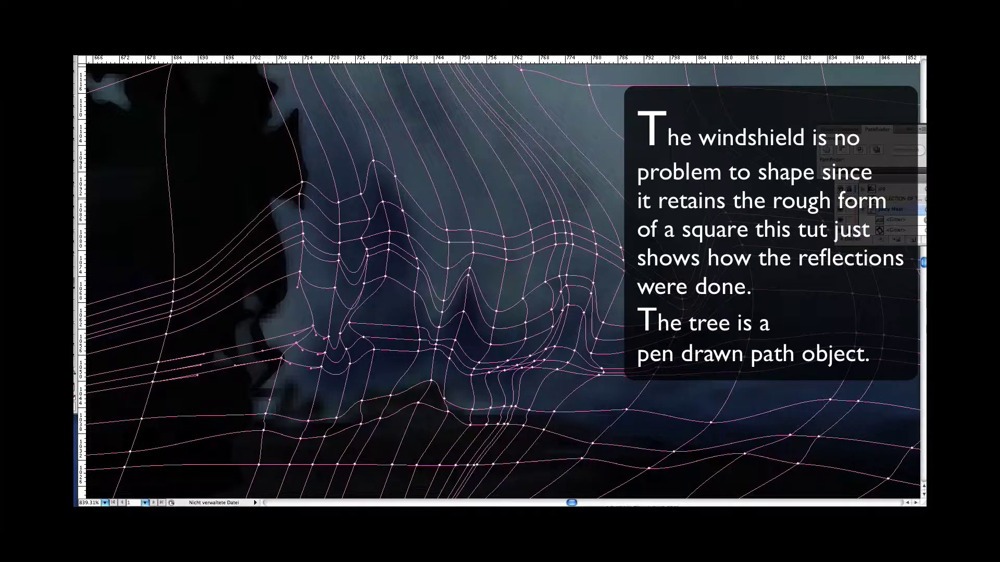
pyautogui.click(841, 189)
# Step: Select the mesh points along the horizon band, then hide the reference photo to view the rendered mesh
pyautogui.moveTo(540, 420); pyautogui.dragTo(517, 412)
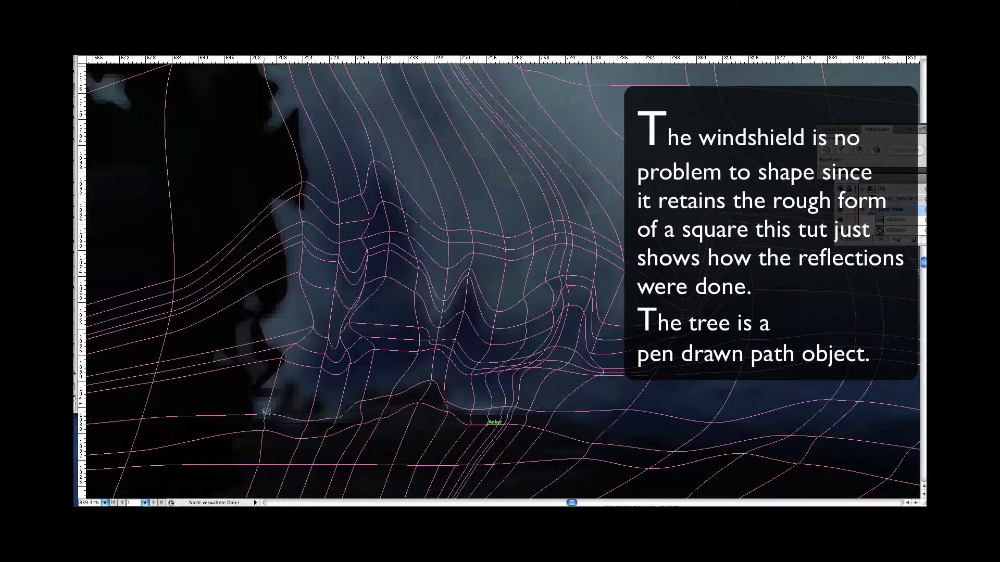
pyautogui.moveTo(266, 411)
pyautogui.mouseDown()
pyautogui.moveTo(442, 373)
pyautogui.moveTo(557, 395)
pyautogui.mouseUp()
pyautogui.click(478, 409)
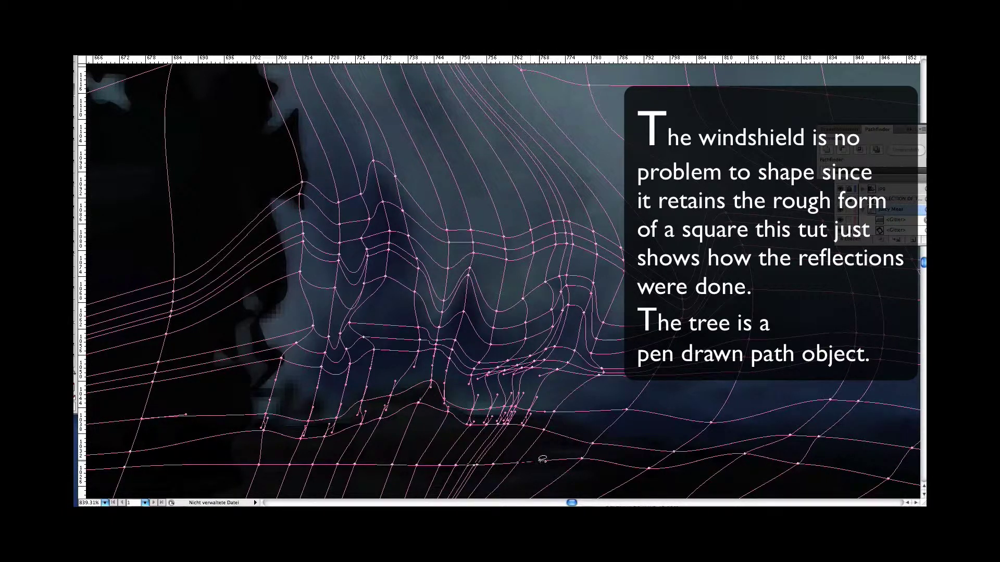
pyautogui.click(259, 431)
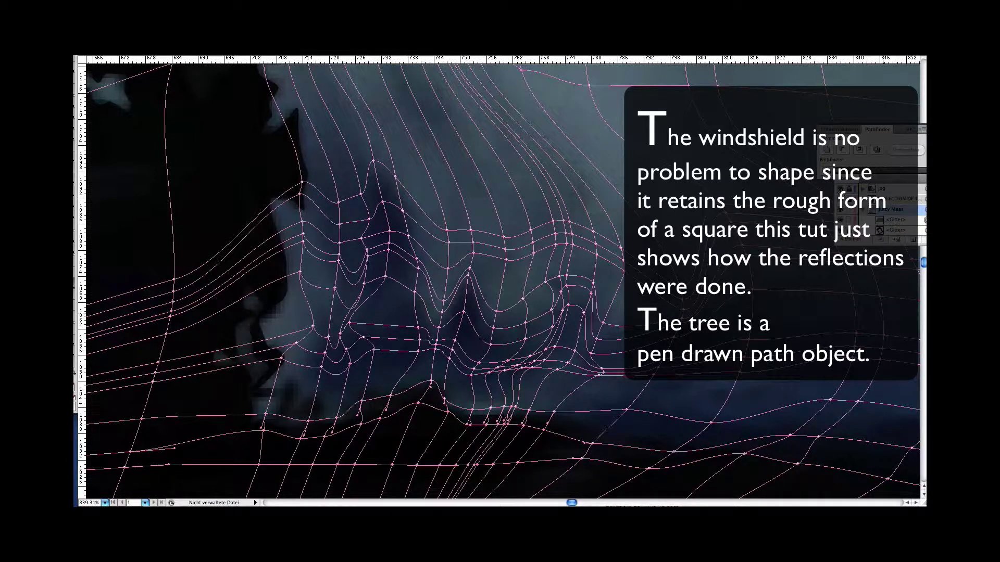
pyautogui.click(865, 197)
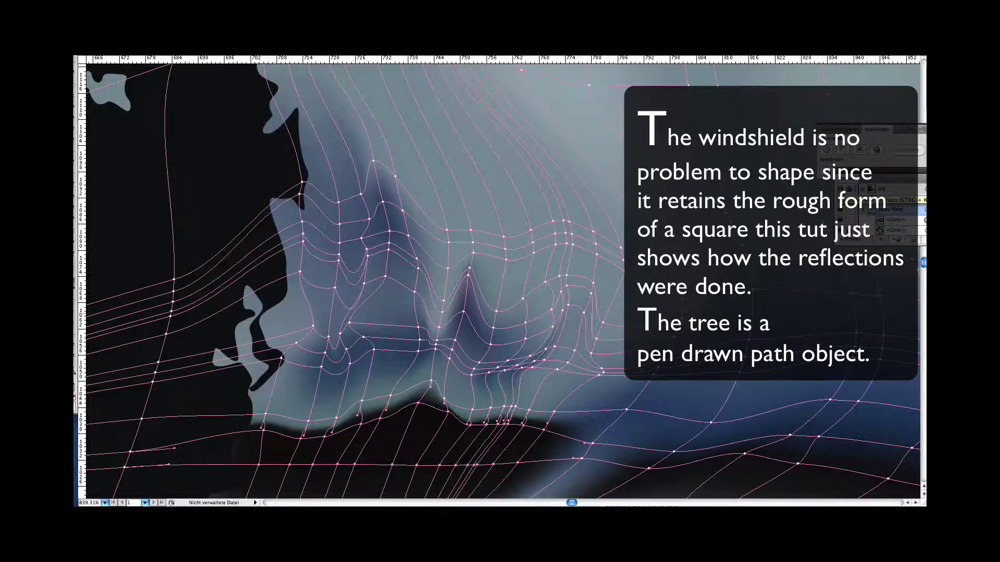